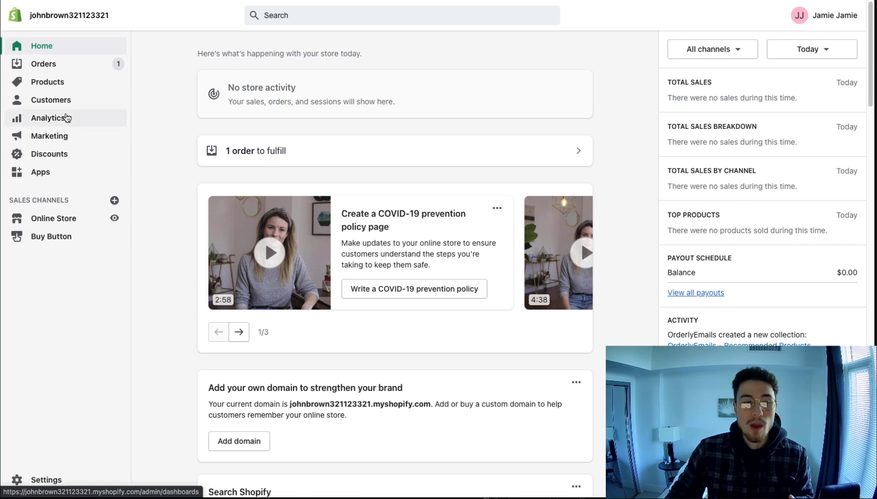
Open Analytics and review the Overview cards: $75.00 total sales, 8 sessions, 1 order
left_click(67, 117)
scroll(264, 153, "down", 1)
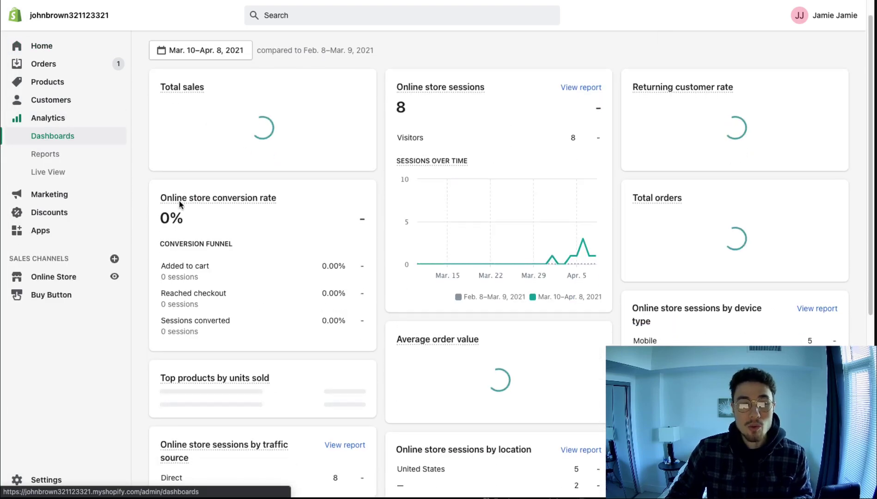
scroll(202, 224, "down", 4)
scroll(157, 238, "up", 3)
scroll(274, 304, "up", 3)
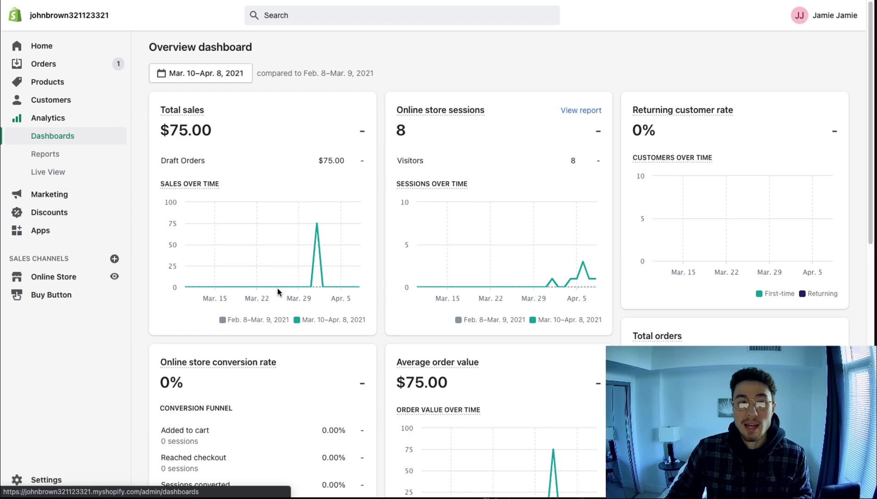
scroll(323, 180, "down", 3)
mouse_move(322, 183)
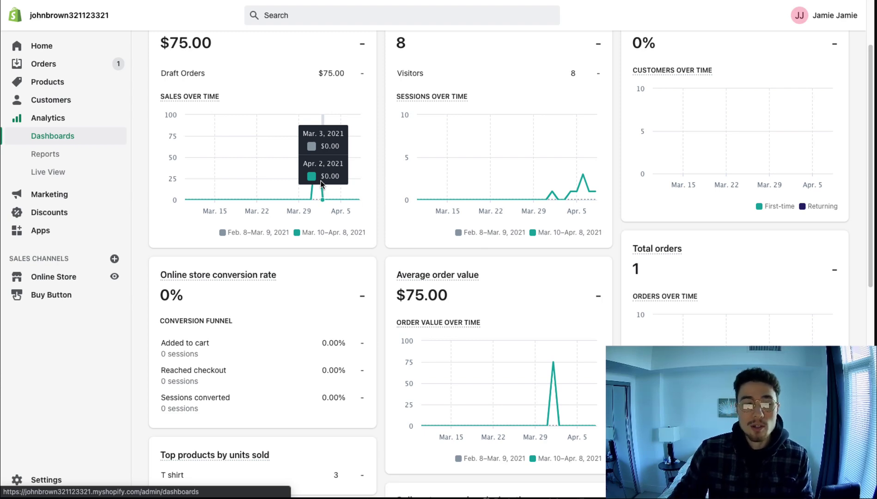
scroll(322, 184, "down", 1)
scroll(259, 240, "down", 1)
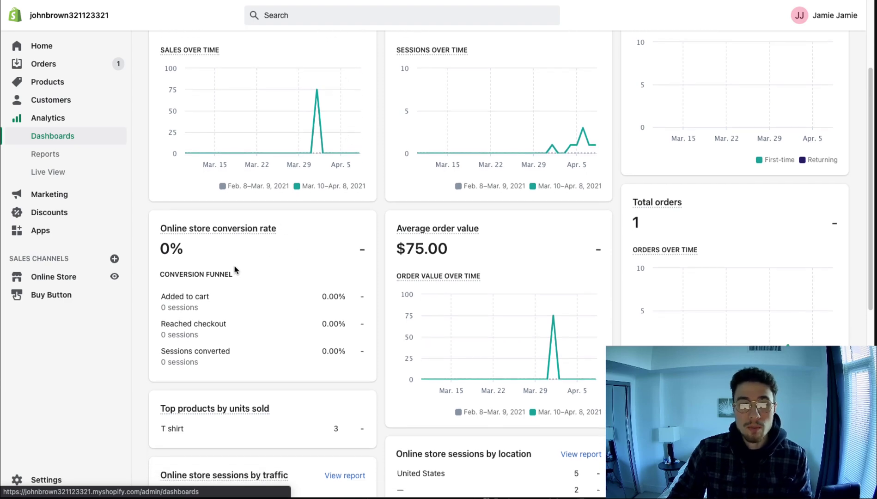
scroll(234, 270, "down", 1)
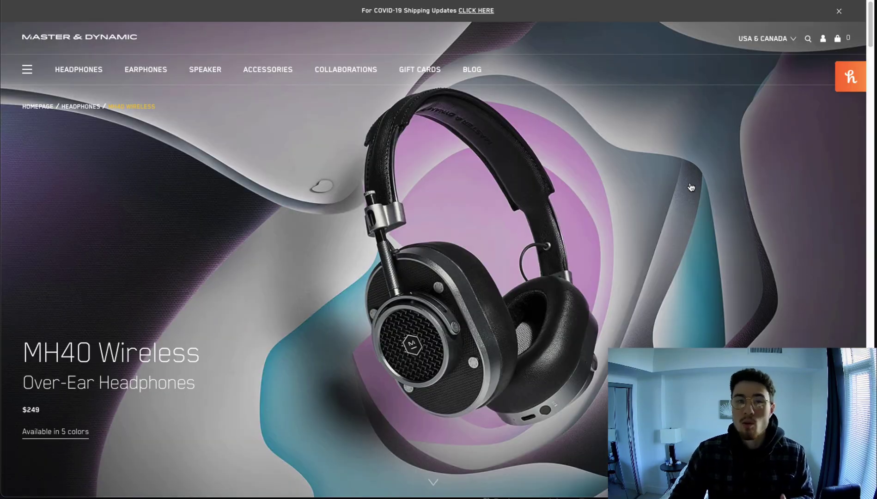
Browse the MH40 Wireless photo gallery to the shot of a woman wearing the headphones
scroll(559, 244, "down", 3)
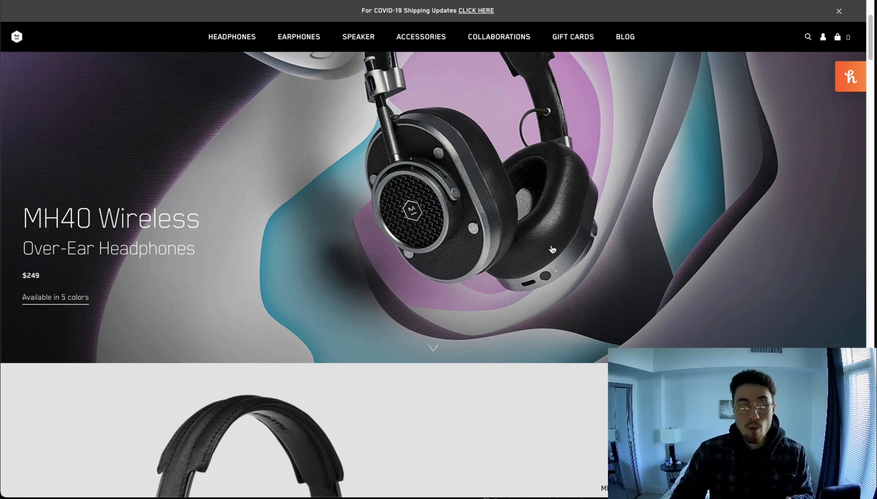
scroll(552, 250, "down", 5)
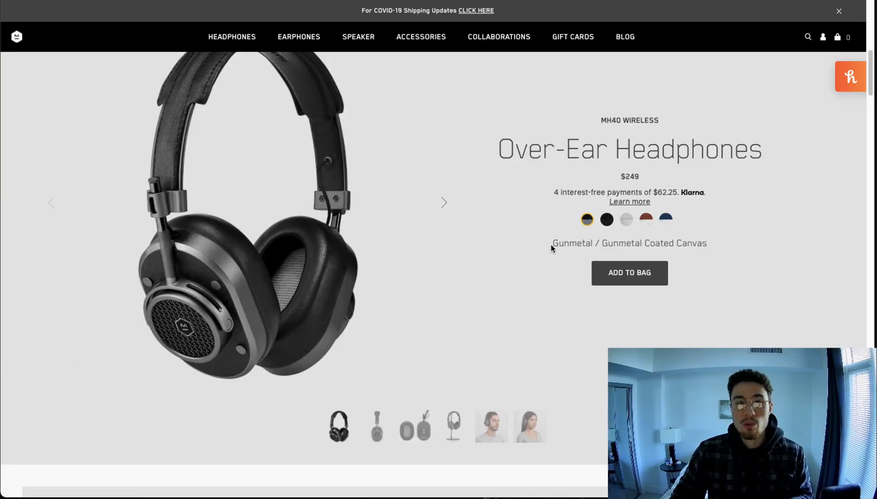
scroll(512, 236, "down", 1)
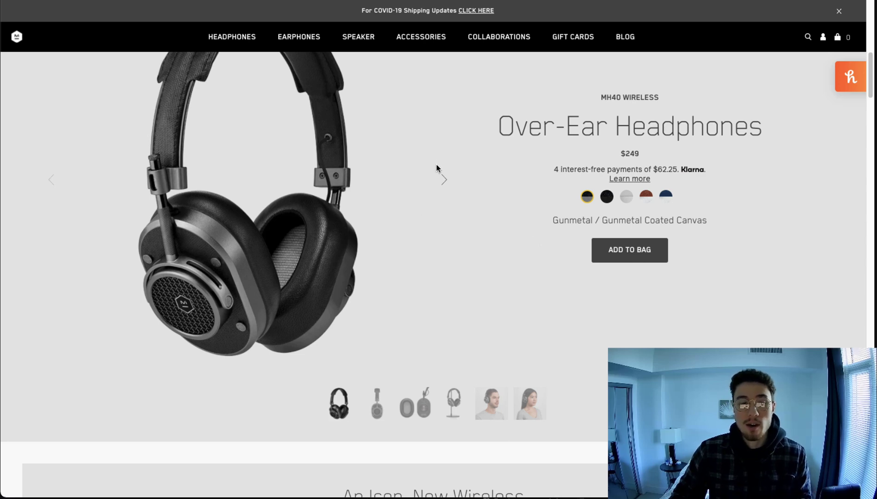
left_click(443, 180)
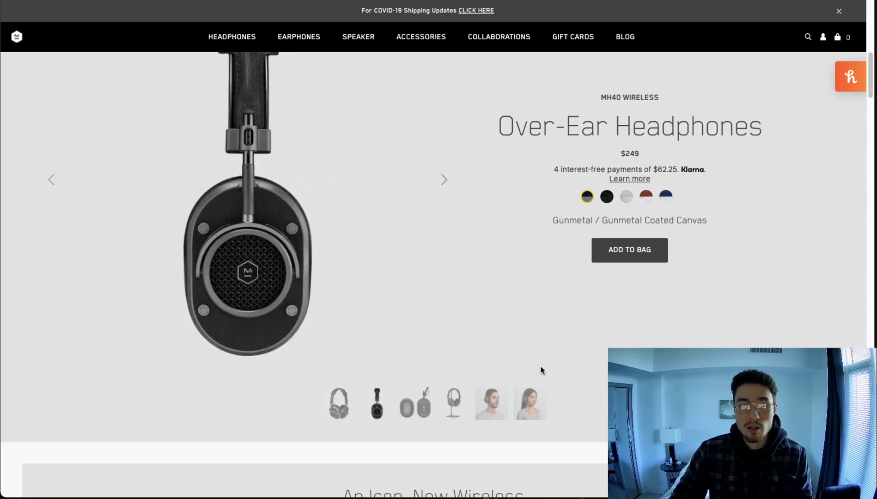
left_click(526, 404)
Step the review carousel past the BGR quote to the Digital Trends quote
scroll(480, 338, "up", 2)
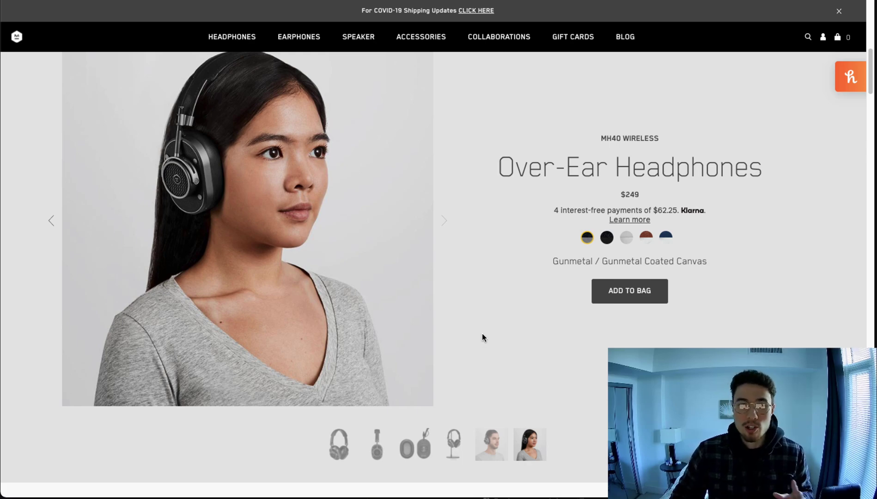
scroll(599, 285, "down", 8)
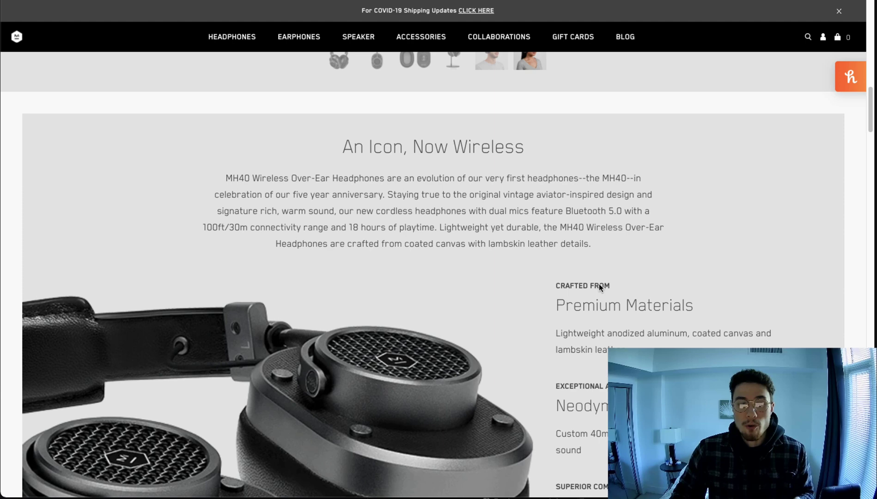
scroll(599, 284, "down", 2)
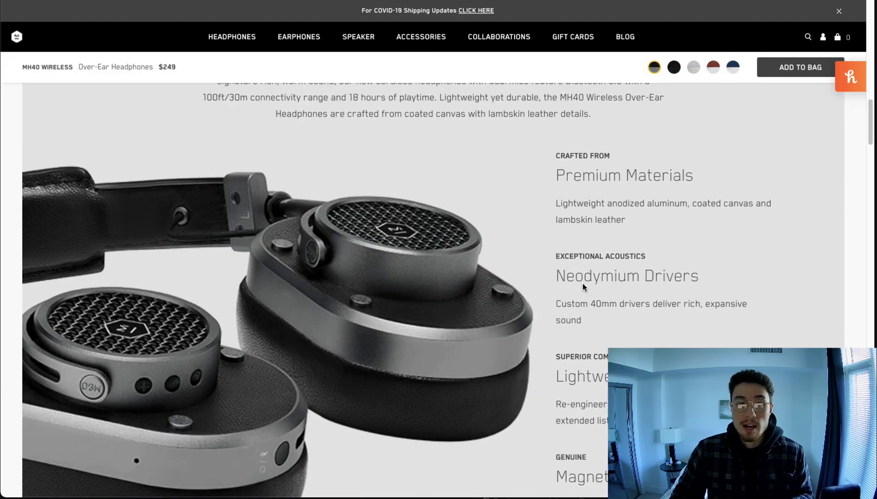
scroll(584, 286, "up", 1)
scroll(583, 286, "down", 20)
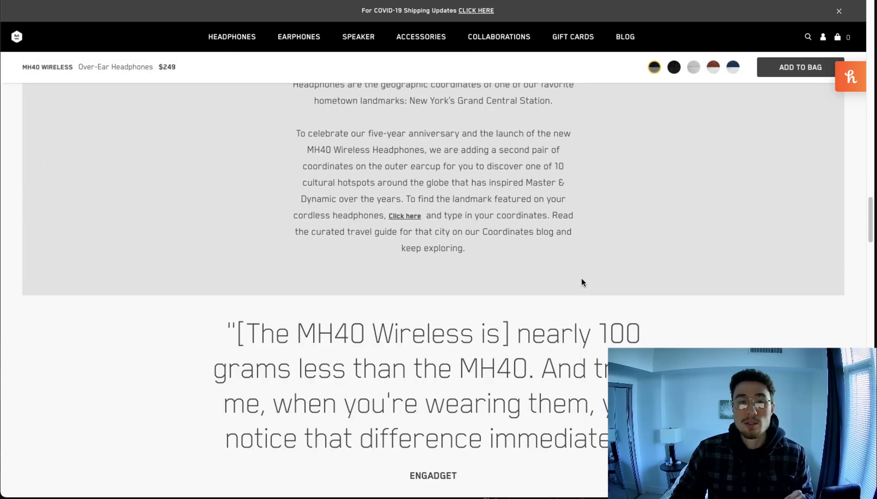
scroll(582, 282, "down", 4)
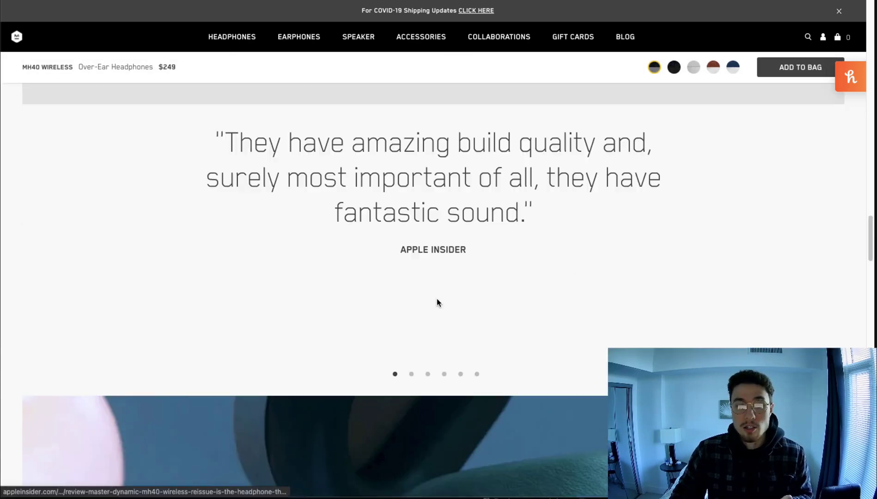
left_click(428, 374)
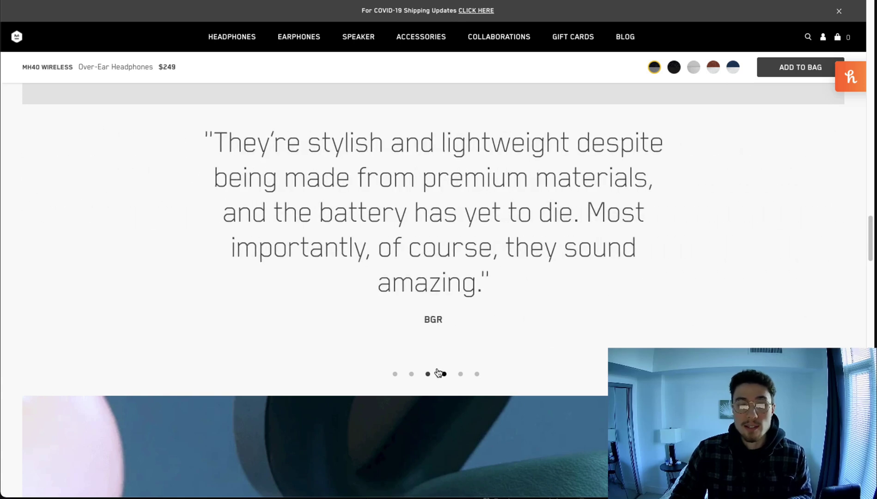
left_click(444, 374)
scroll(445, 374, "down", 10)
scroll(446, 373, "up", 11)
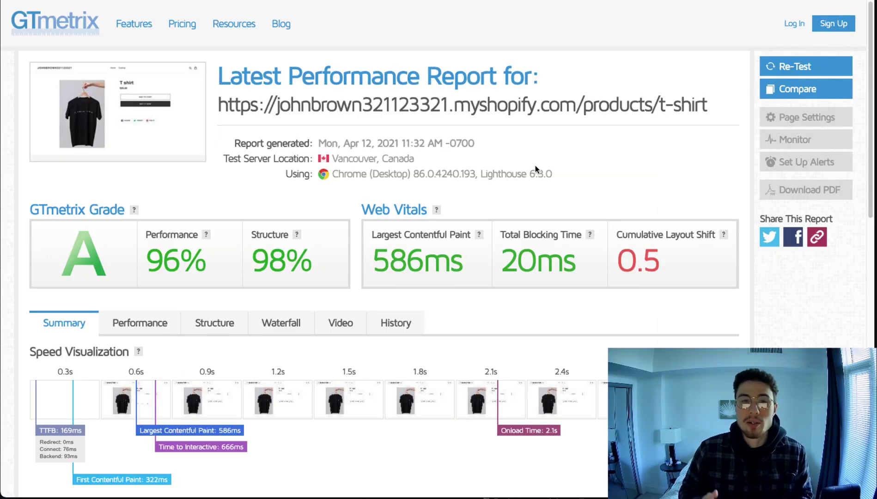
Show the T shirt page report's Waterfall chart of individual load requests
scroll(536, 169, "down", 10)
scroll(536, 169, "up", 3)
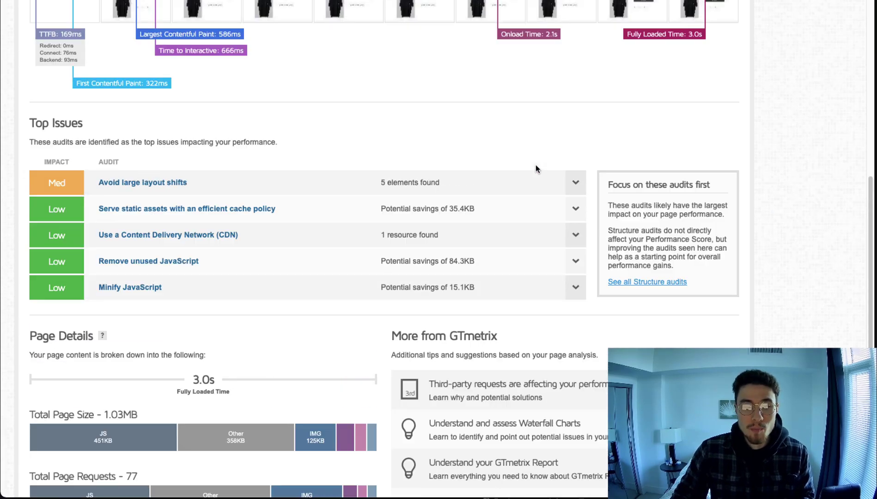
scroll(536, 169, "up", 5)
left_click(269, 63)
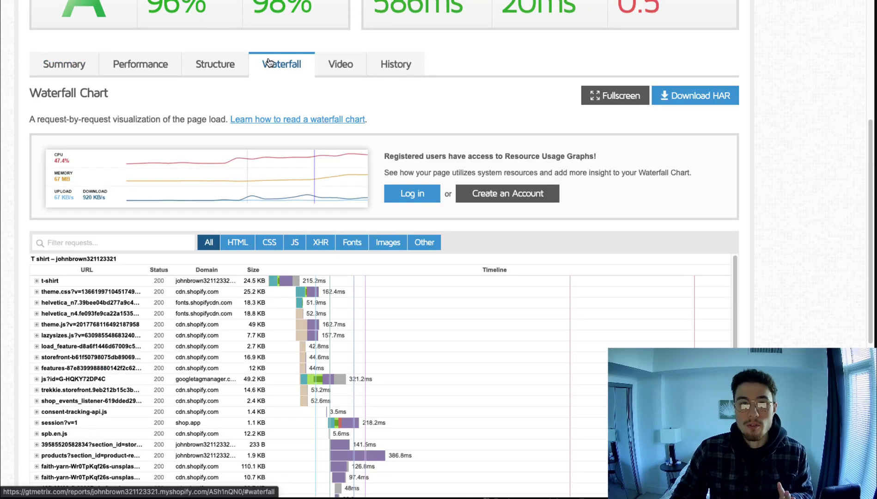
scroll(398, 200, "down", 4)
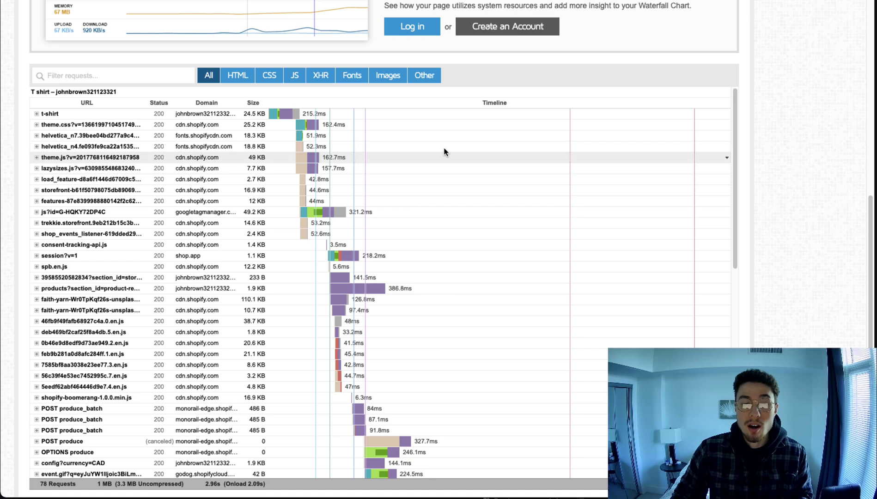
scroll(367, 116, "down", 4)
mouse_move(367, 157)
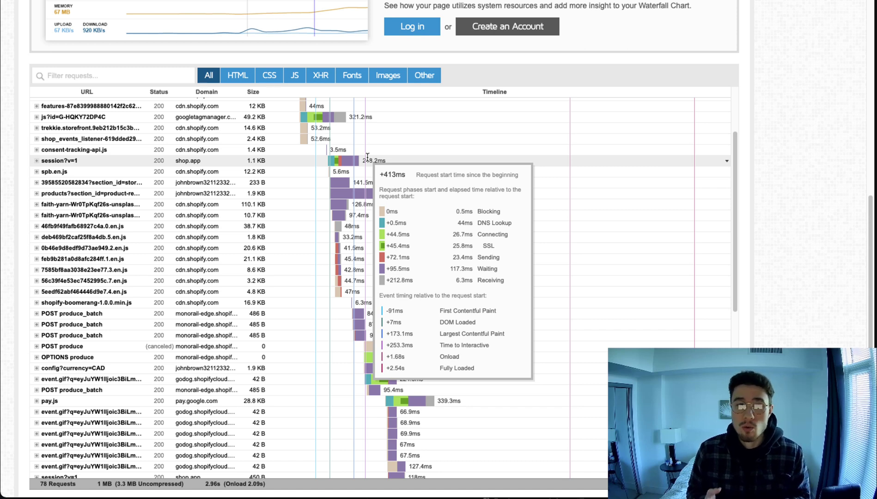
scroll(298, 233, "down", 10)
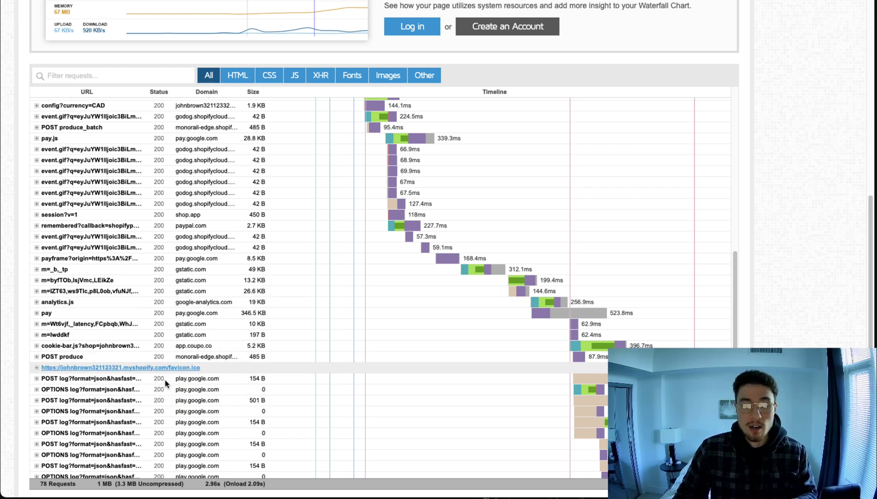
mouse_move(314, 433)
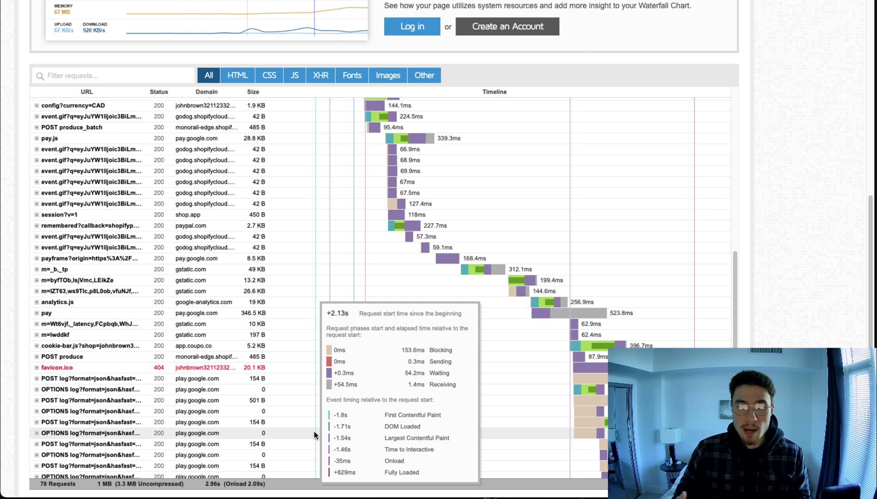
scroll(322, 399, "down", 3)
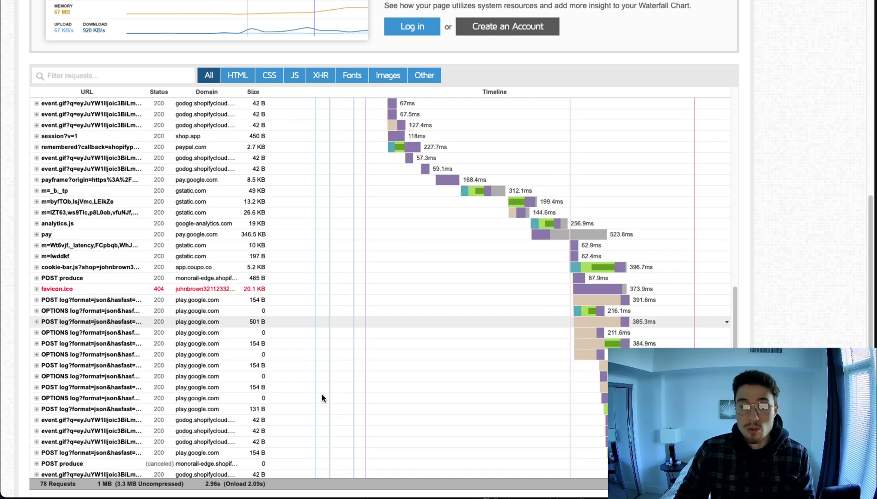
scroll(322, 399, "down", 2)
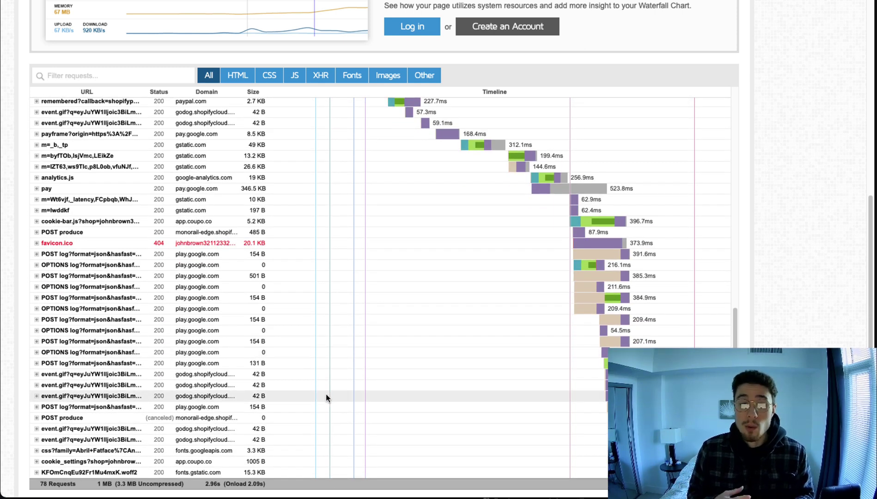